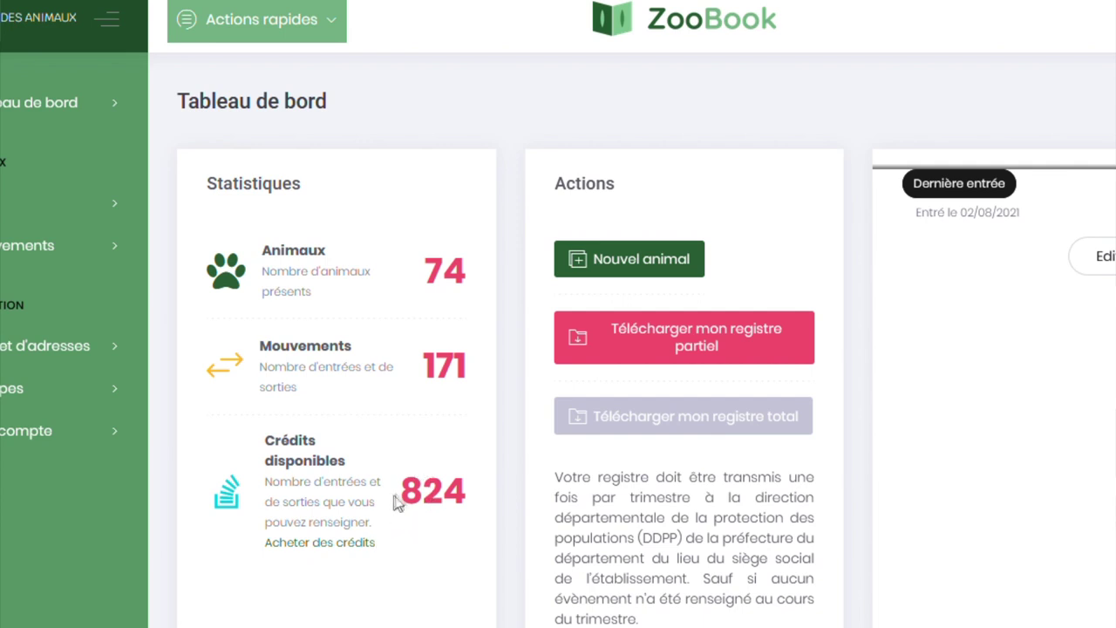
# Create a new animal entry with species Lampropeltis californiae, sex Mâle and entry date 17/08/2021
pyautogui.click(616, 263)
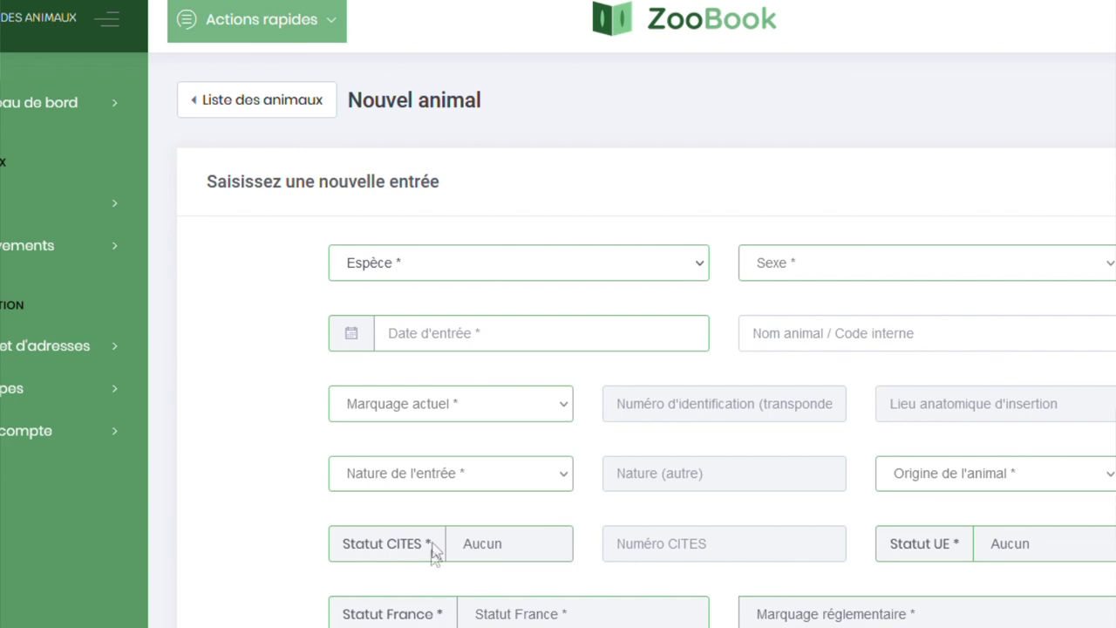
pyautogui.click(785, 292)
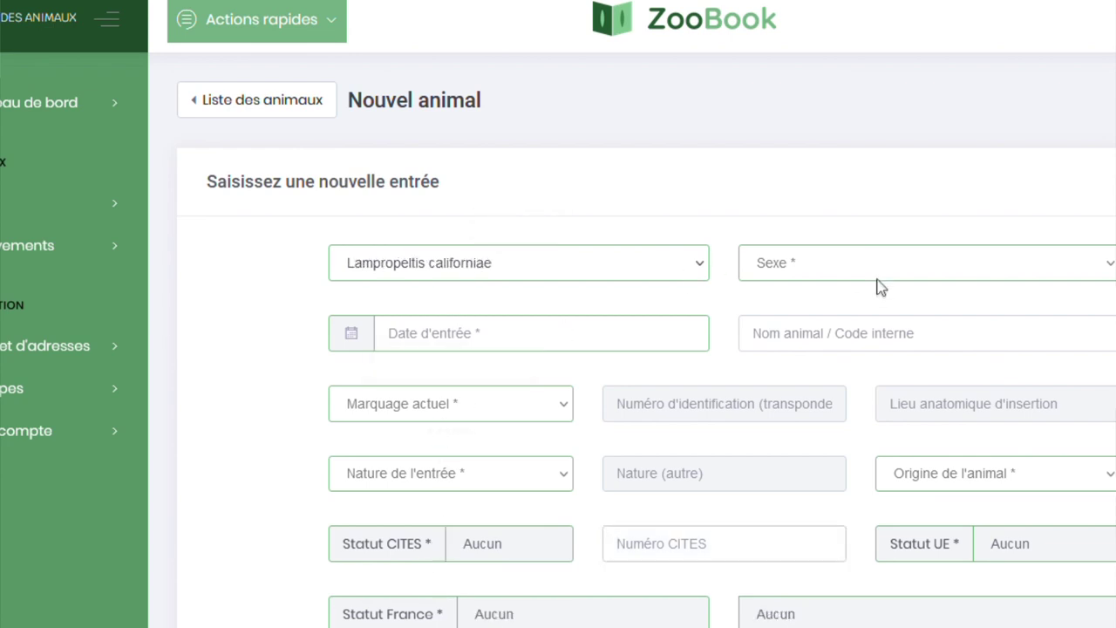
pyautogui.click(430, 339)
pyautogui.click(433, 231)
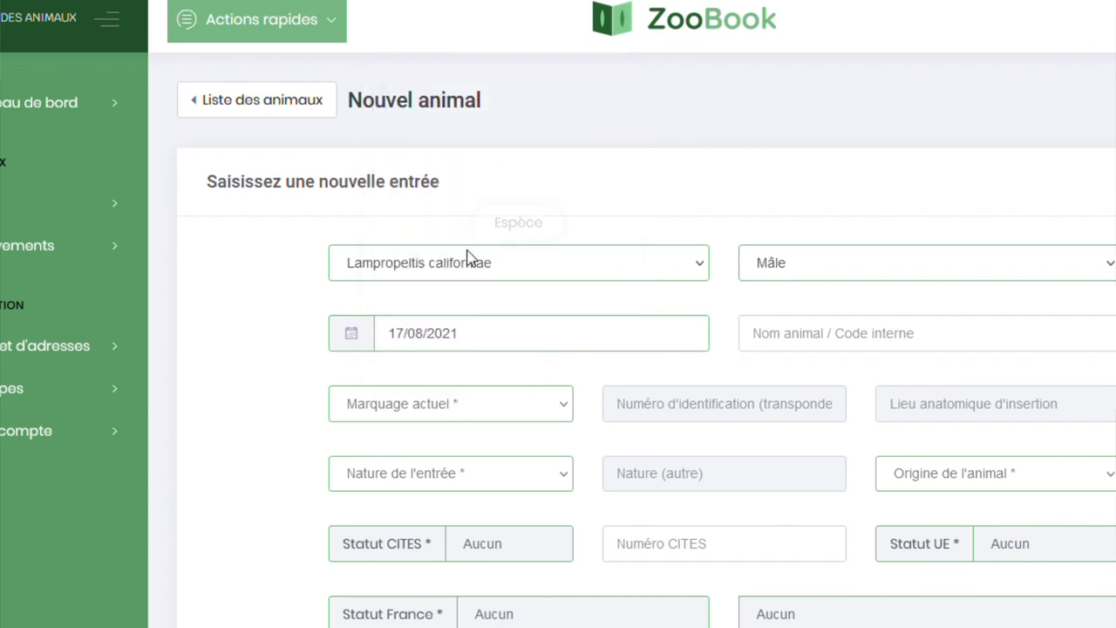
# Enter lp1 as the animal's name/internal code and set its current marking to Non marqué
pyautogui.click(806, 346)
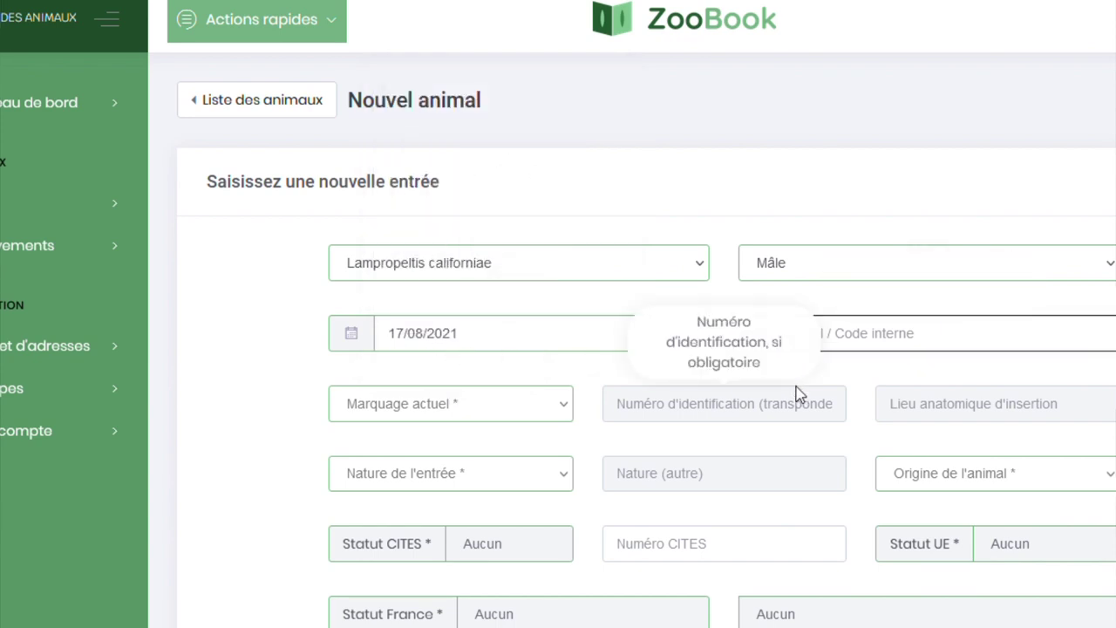
pyautogui.write('A')
pyautogui.write('p1')
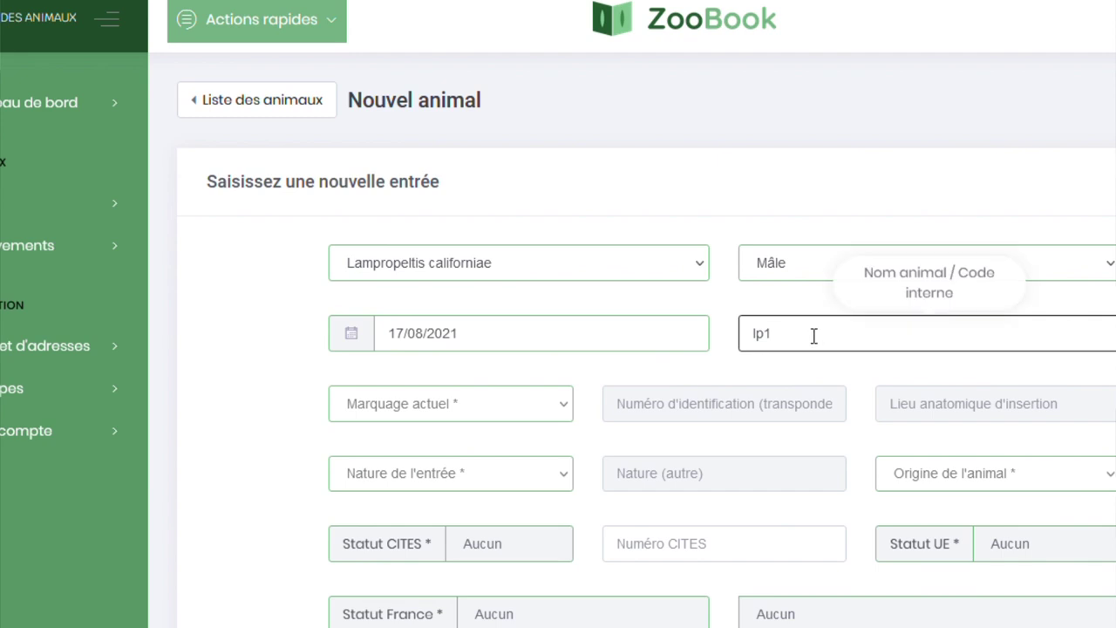
pyautogui.click(567, 407)
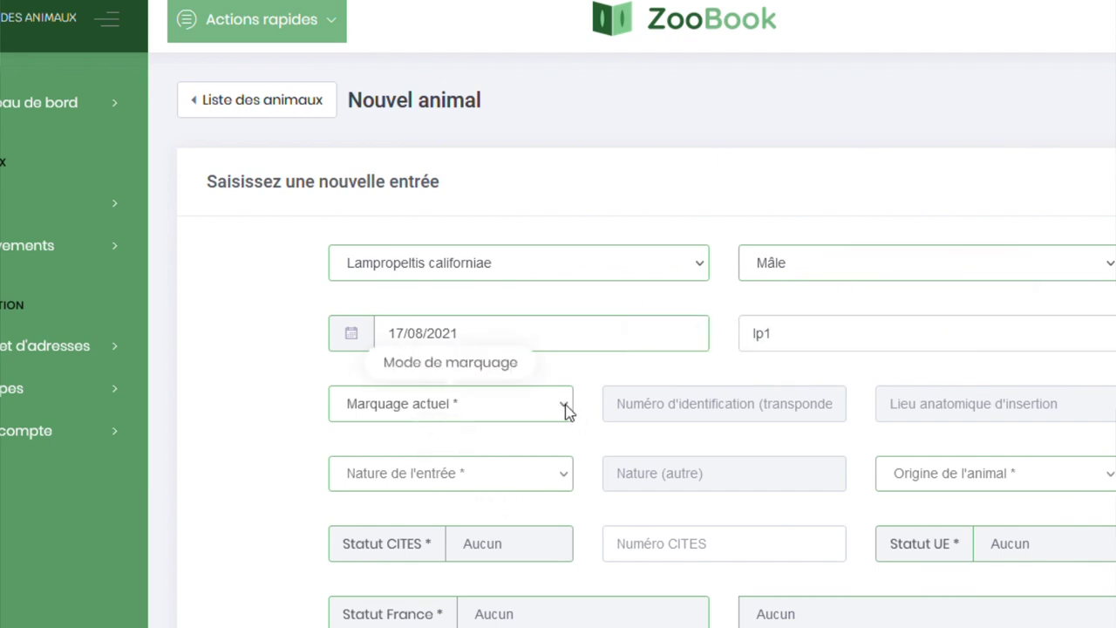
pyautogui.click(441, 447)
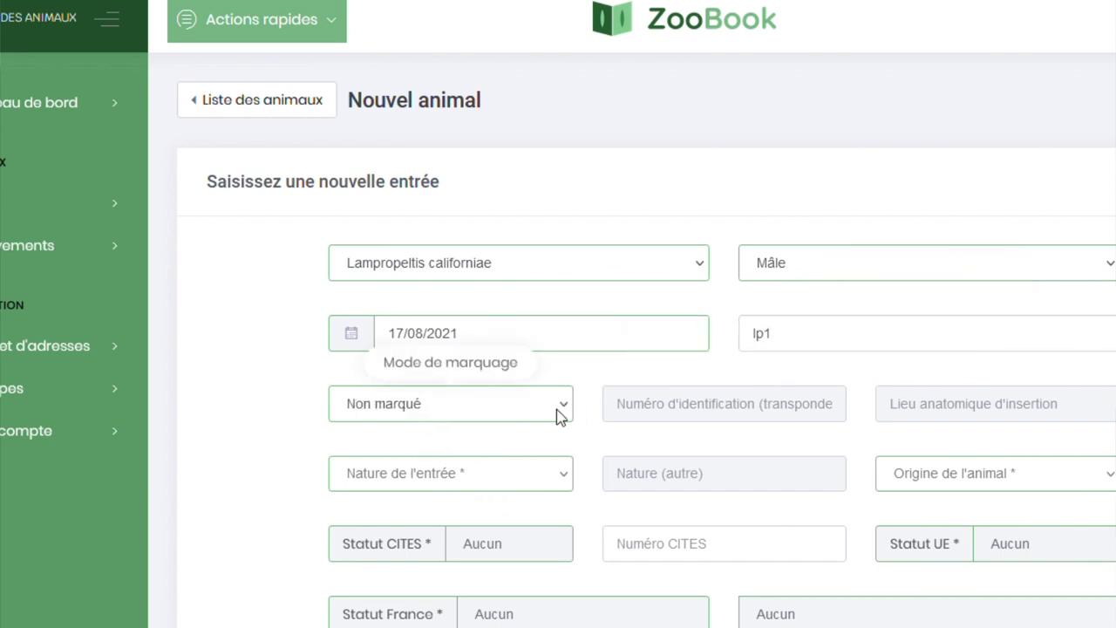
# Set the animal's origin to Naissance en captivité
pyautogui.scroll(-2, 554, 411)
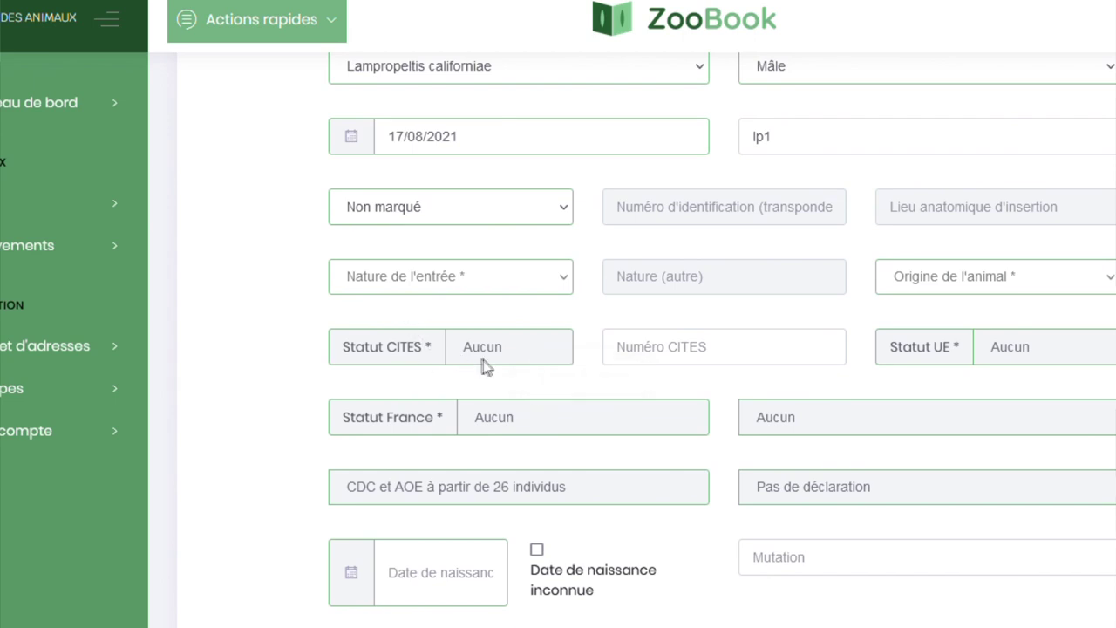
pyautogui.click(917, 287)
pyautogui.click(922, 316)
# Set the animal's birth date to 25/06/2021 and enter cvgfjgfgf as its mutation
pyautogui.scroll(-3, 462, 509)
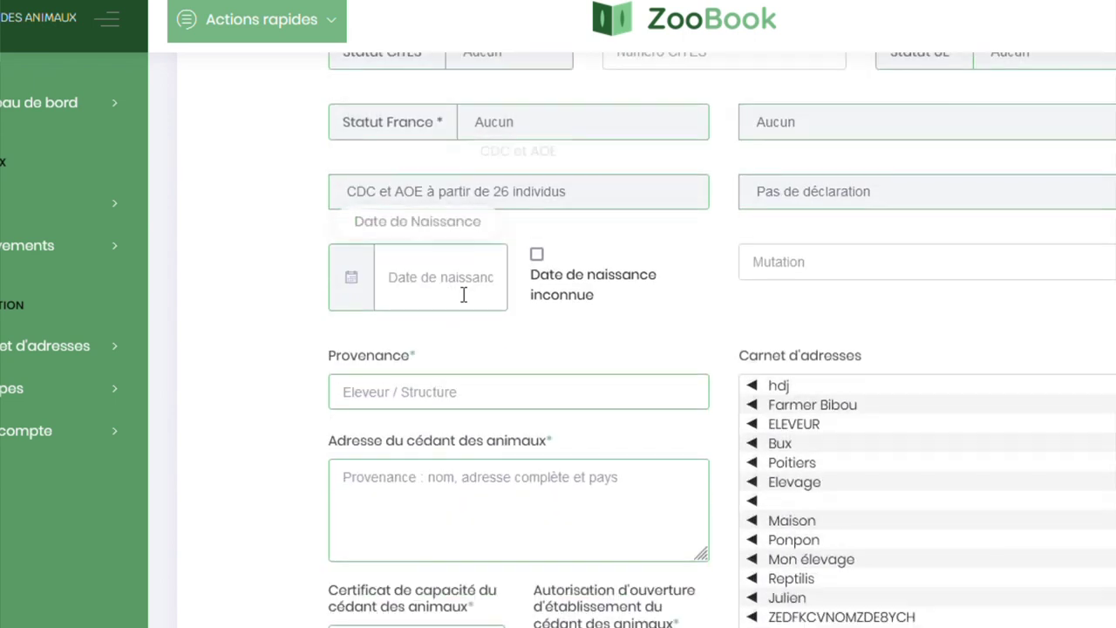
pyautogui.click(424, 288)
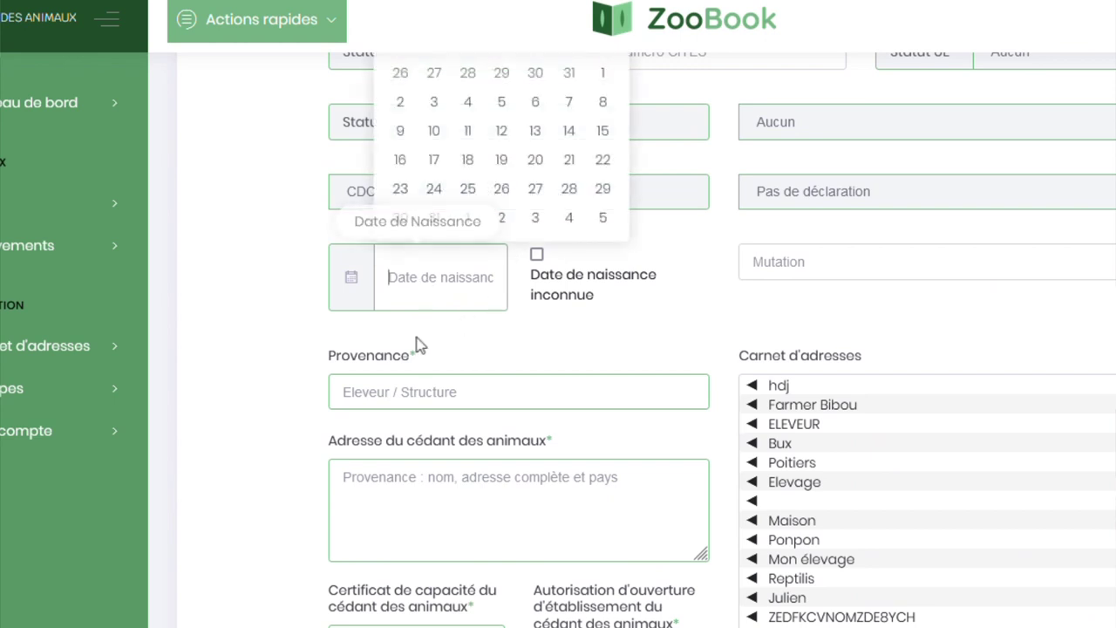
pyautogui.click(470, 189)
pyautogui.click(431, 295)
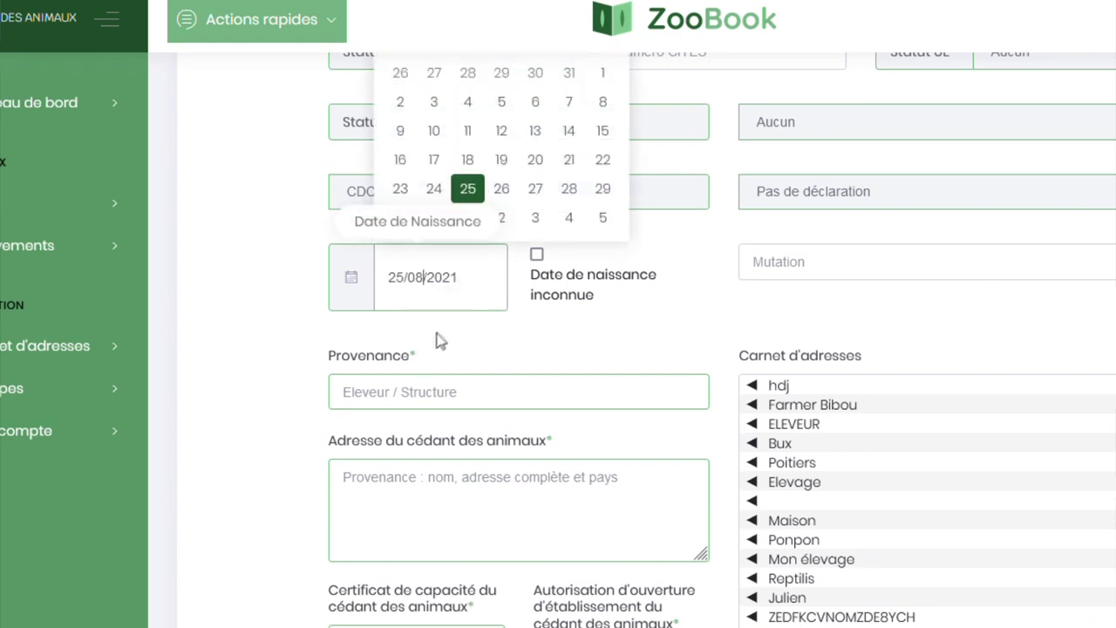
pyautogui.press('BackSpace')
pyautogui.write('6')
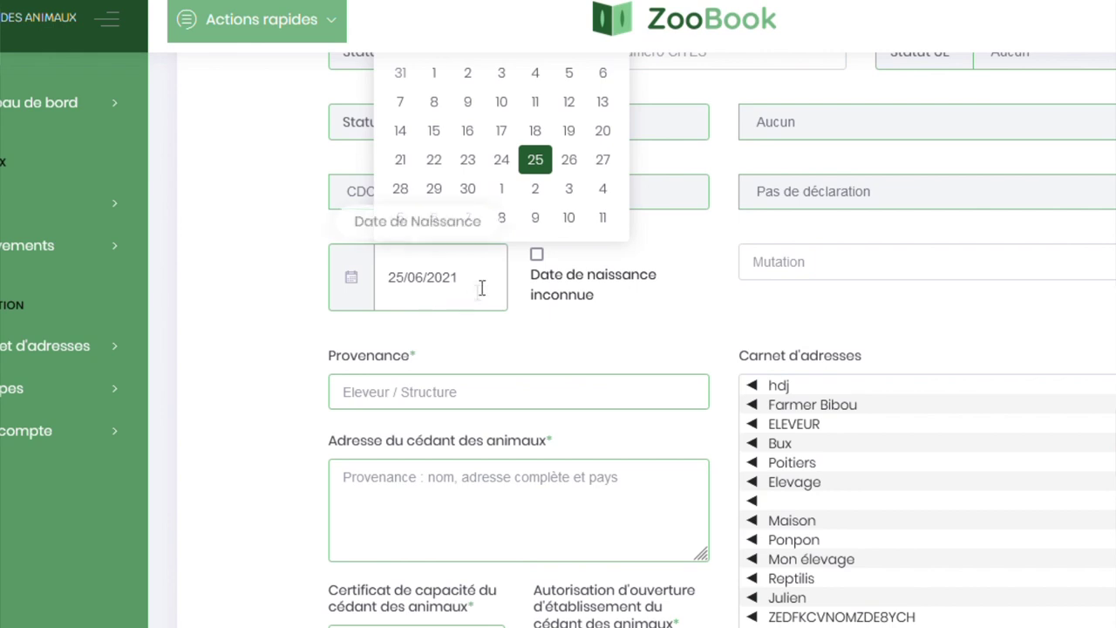
pyautogui.click(767, 276)
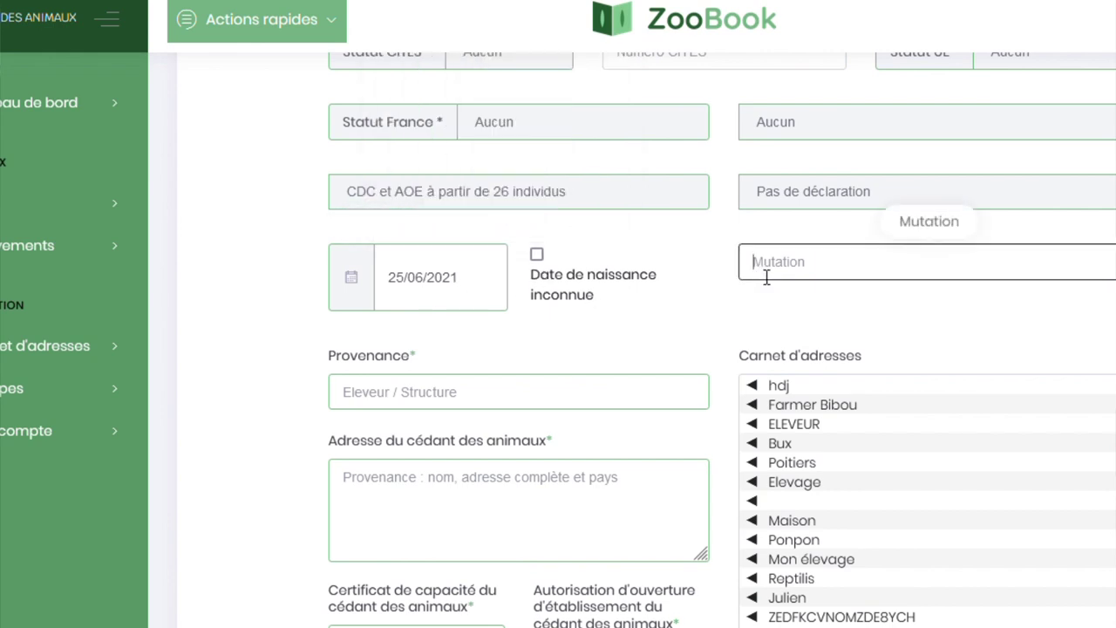
pyautogui.write('cvgfjgfgf')
# Fill in the provenance and the transferor's address from the Elevage address book entry
pyautogui.click(442, 393)
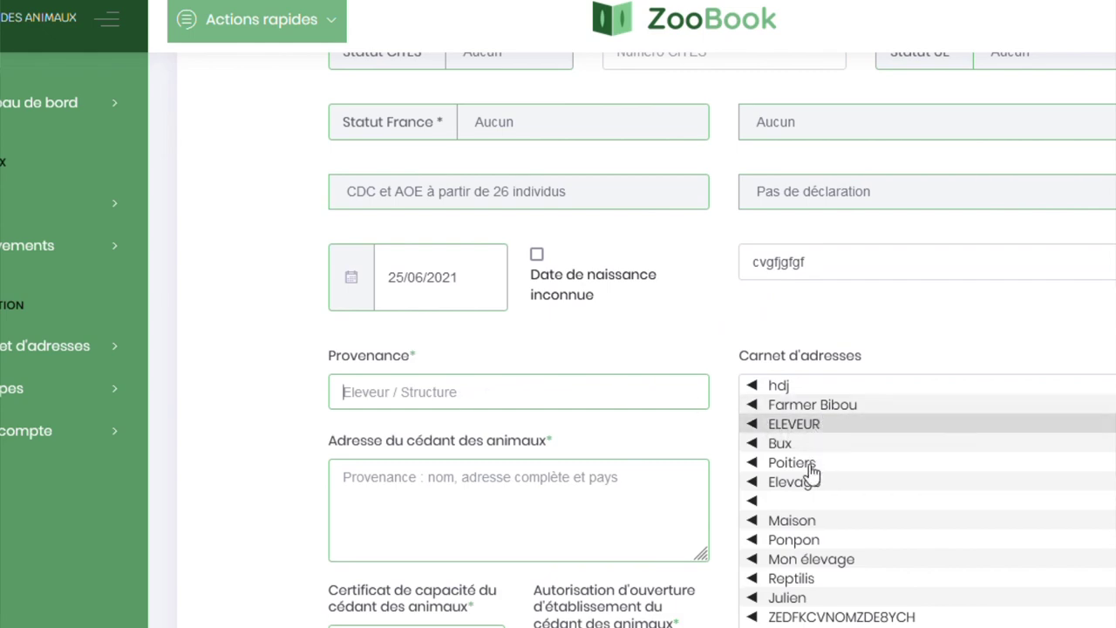
pyautogui.scroll(-3, 459, 531)
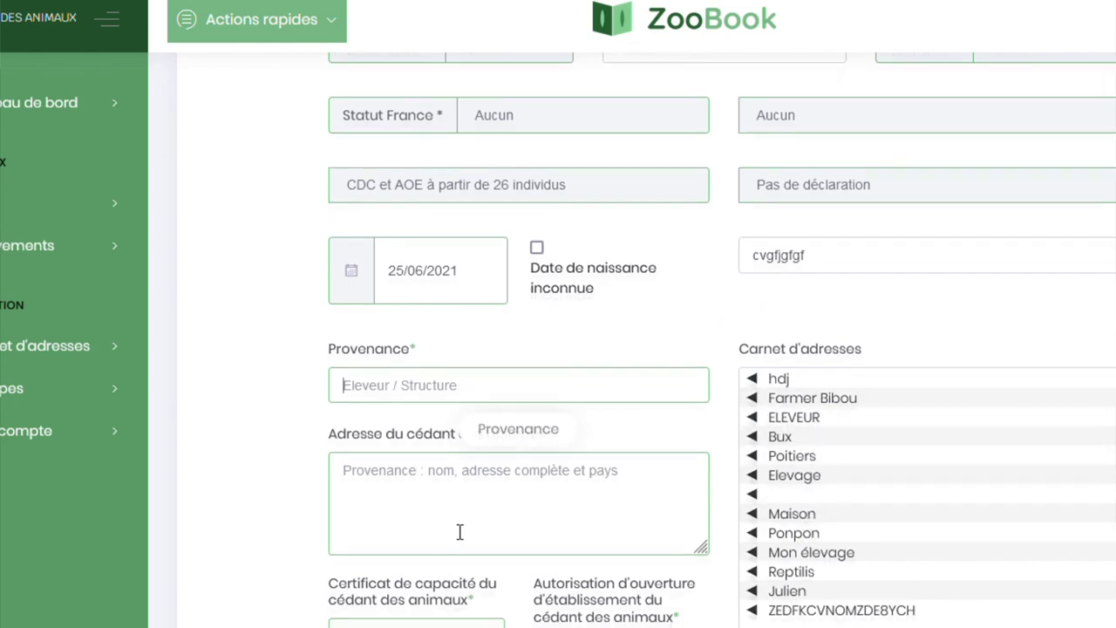
pyautogui.scroll(2, 498, 504)
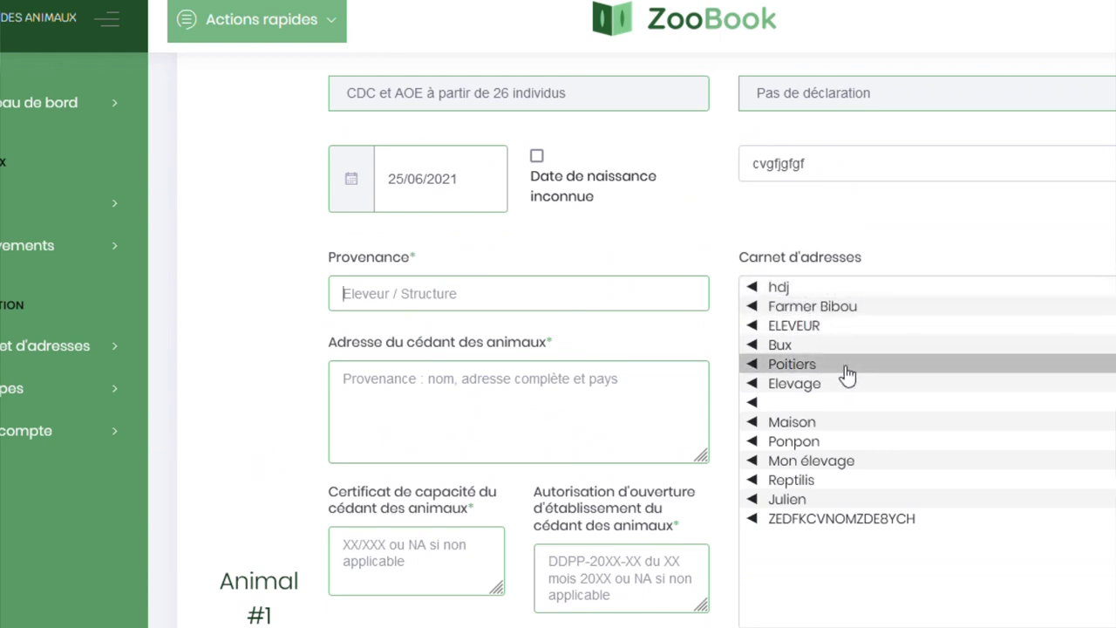
pyautogui.click(811, 388)
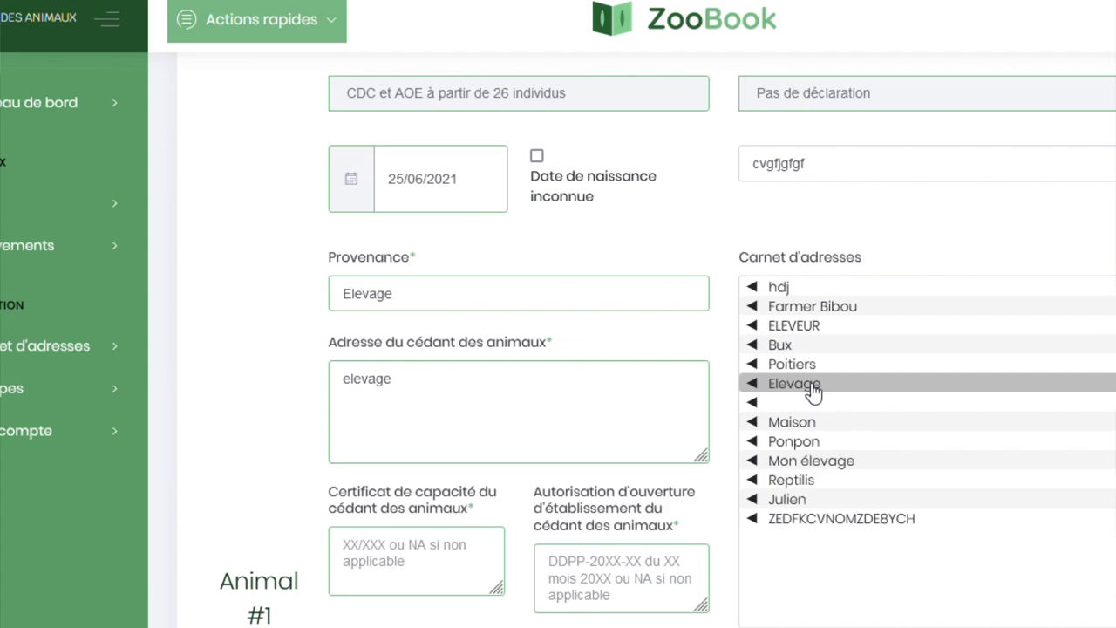
# Review the remaining certificate, file, photo and group fields and try to save the new animal entry
pyautogui.scroll(-3, 593, 610)
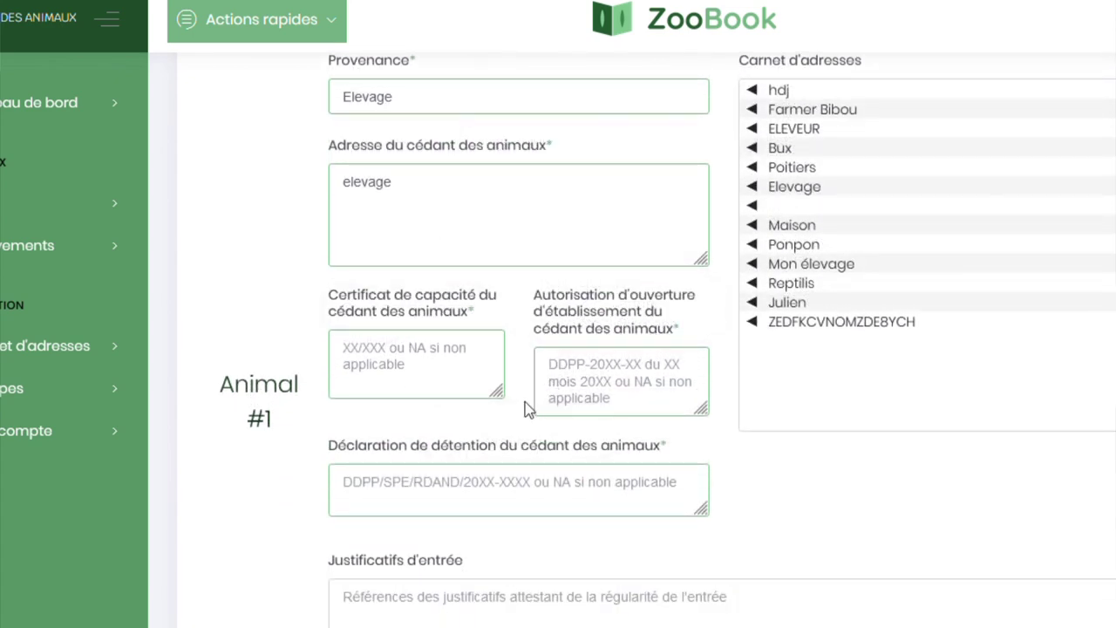
pyautogui.scroll(-3, 528, 408)
pyautogui.scroll(-3, 396, 414)
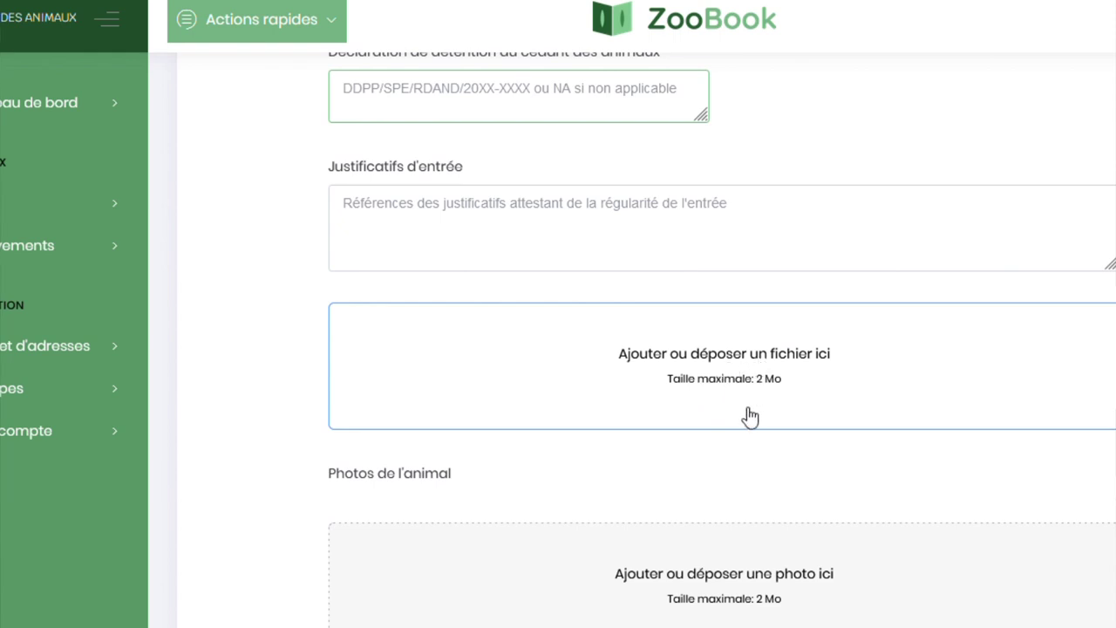
pyautogui.scroll(-3, 741, 584)
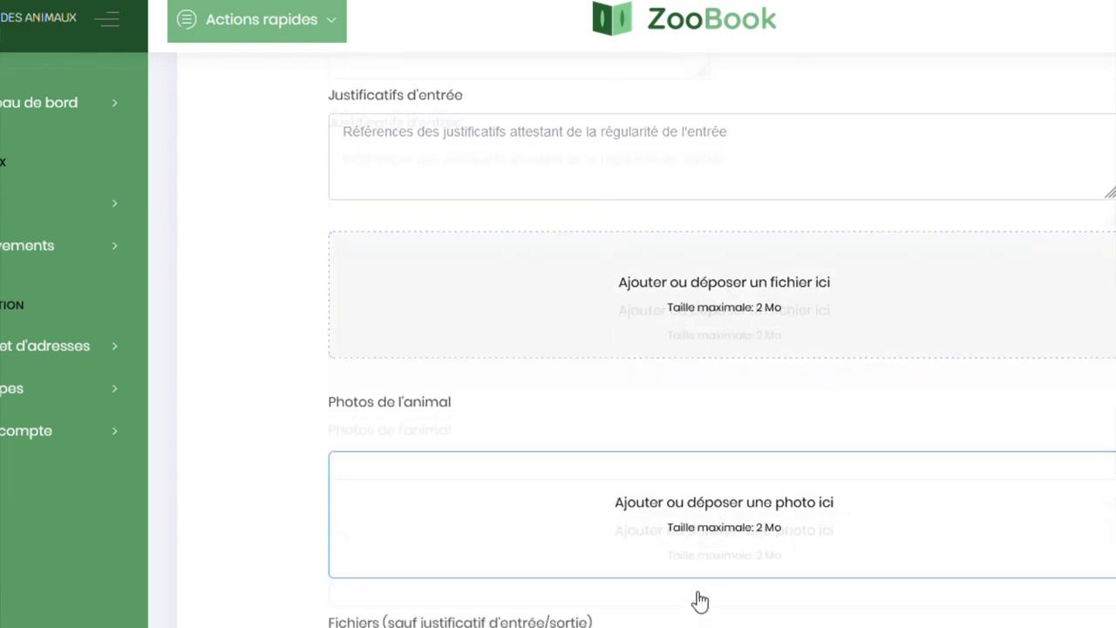
pyautogui.scroll(-3, 707, 404)
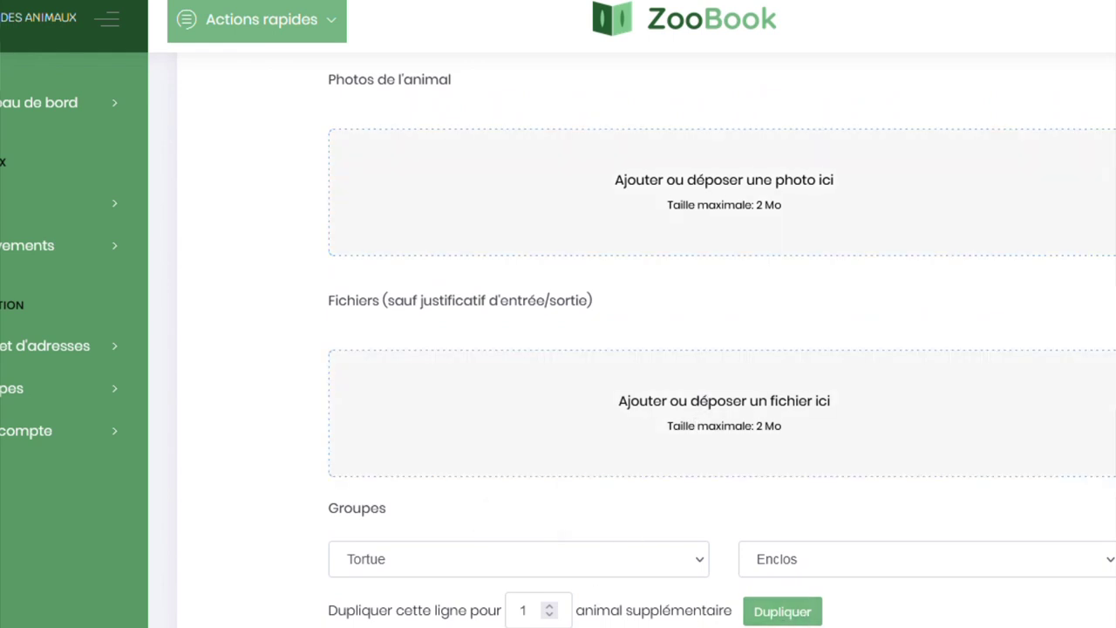
pyautogui.hotkey('ctrl', 's')
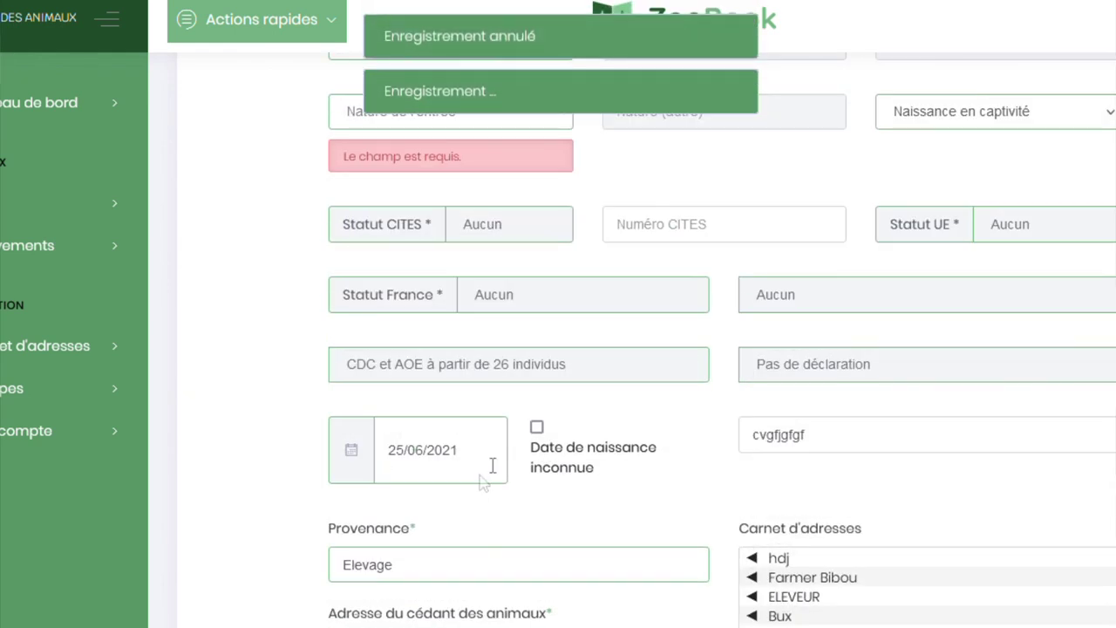
# Choose the required nature of the entry and save the new animal
pyautogui.scroll(1, 462, 251)
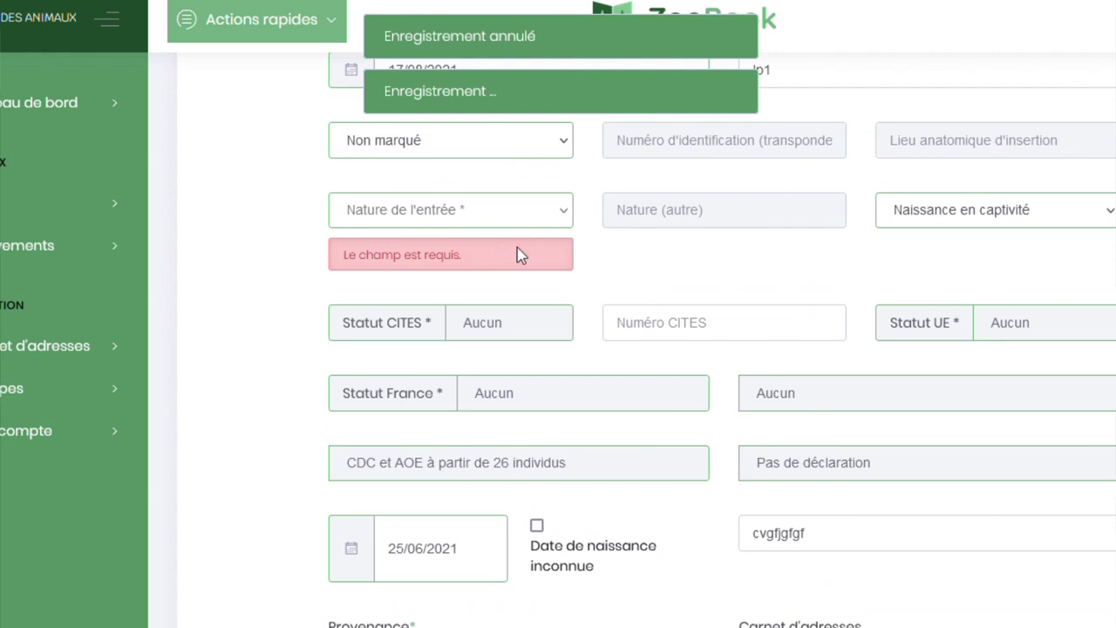
pyautogui.click(415, 258)
pyautogui.scroll(-15, 528, 262)
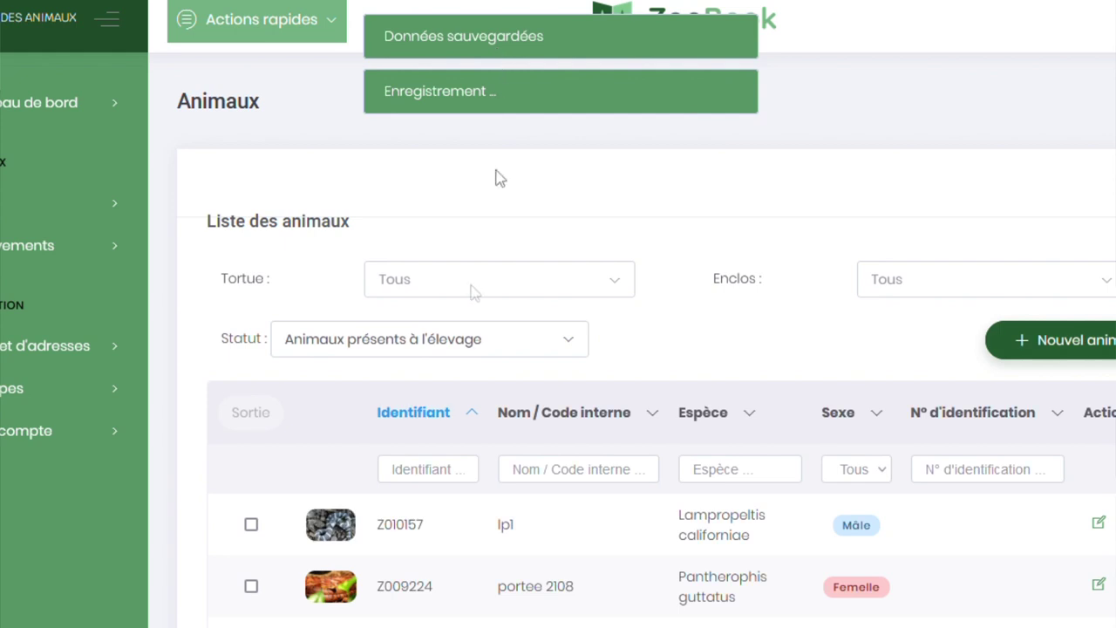
# Browse the list of animals present at the facility, viewing pages 1 to 4 and the last page
pyautogui.scroll(-2, 411, 493)
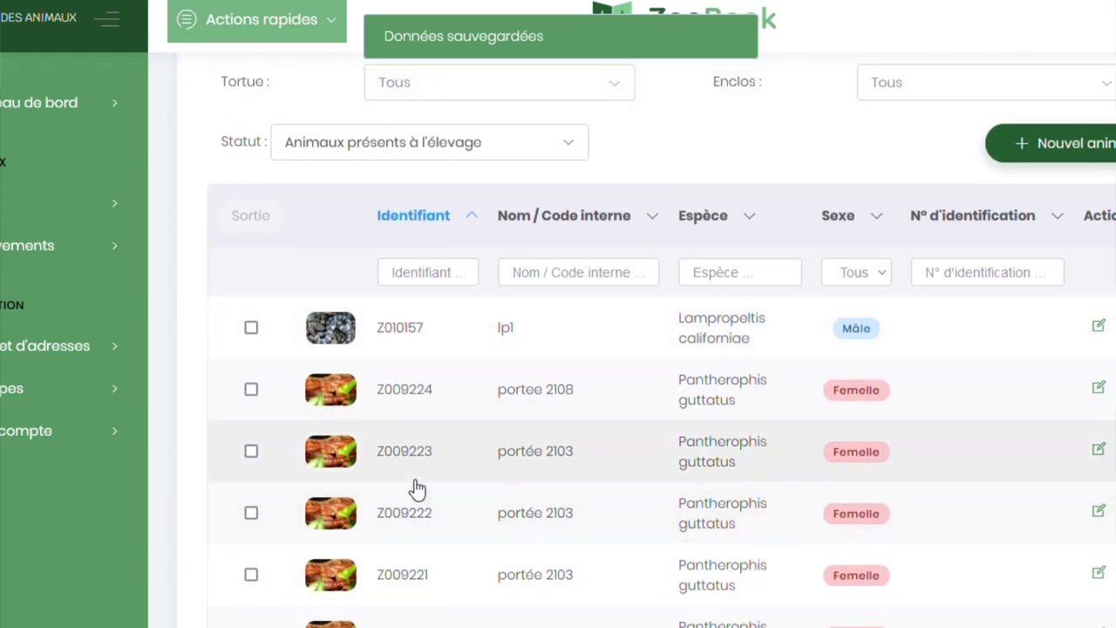
pyautogui.scroll(-2, 417, 489)
pyautogui.scroll(-2, 424, 486)
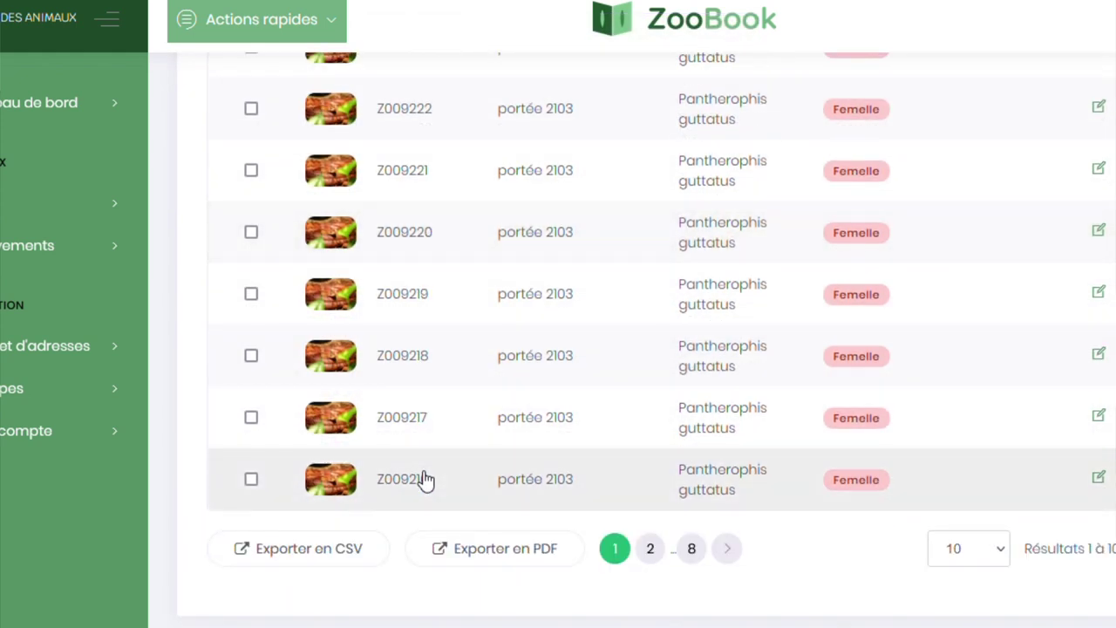
pyautogui.scroll(3, 427, 476)
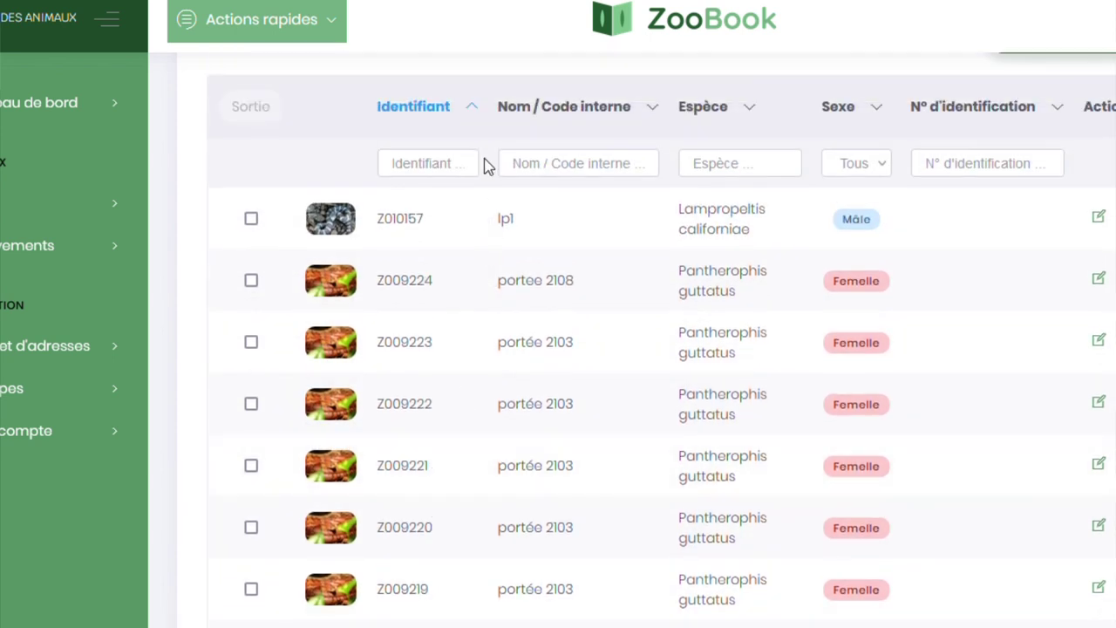
pyautogui.scroll(-3, 490, 219)
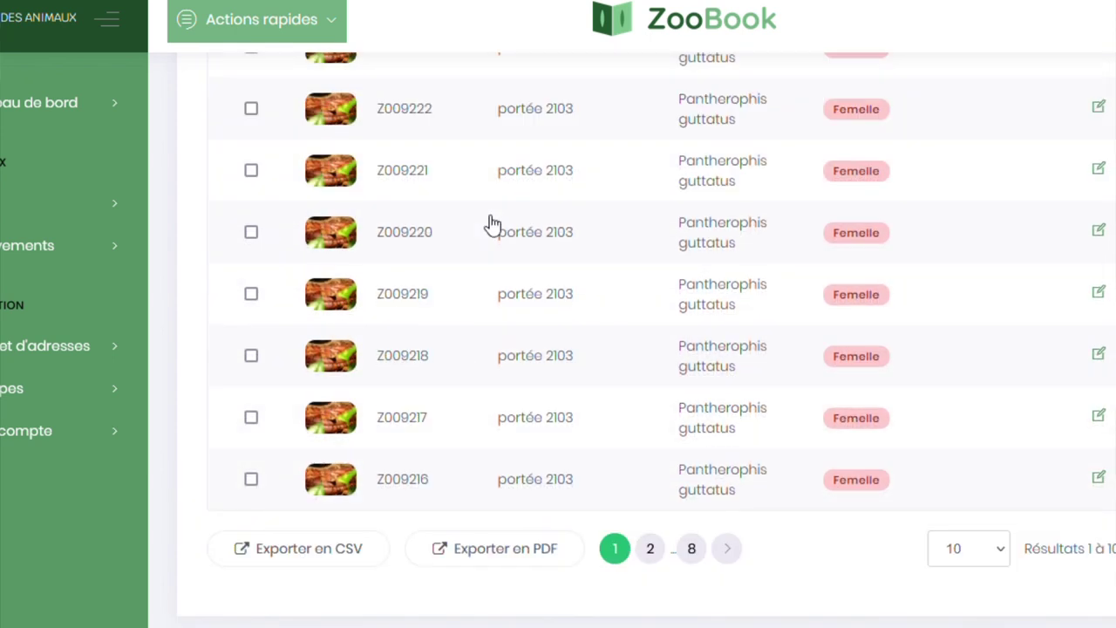
pyautogui.click(650, 549)
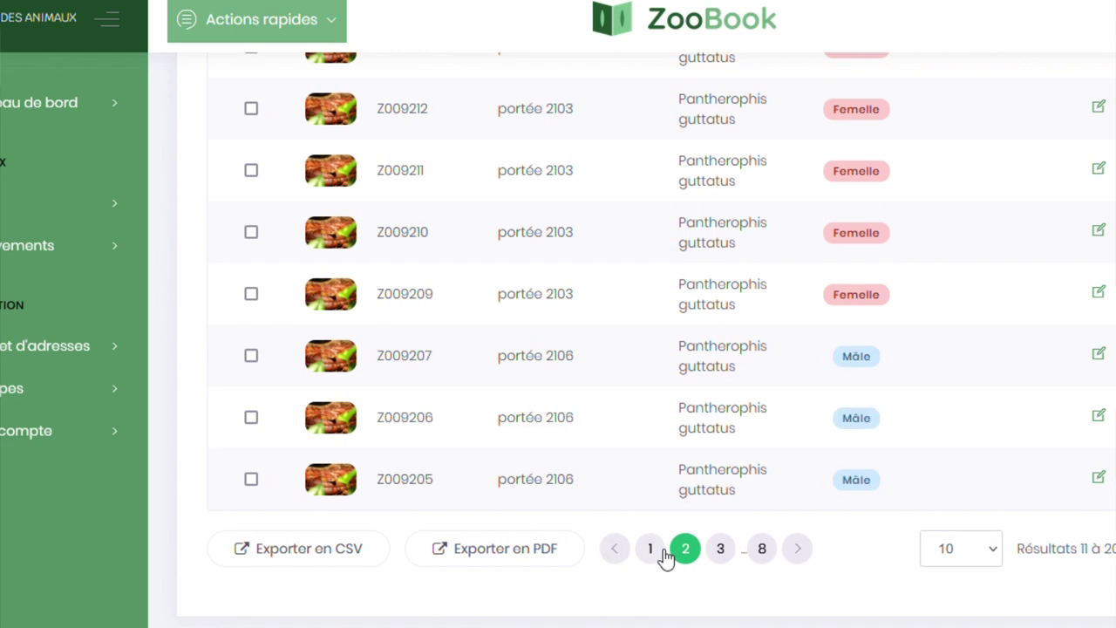
pyautogui.click(720, 552)
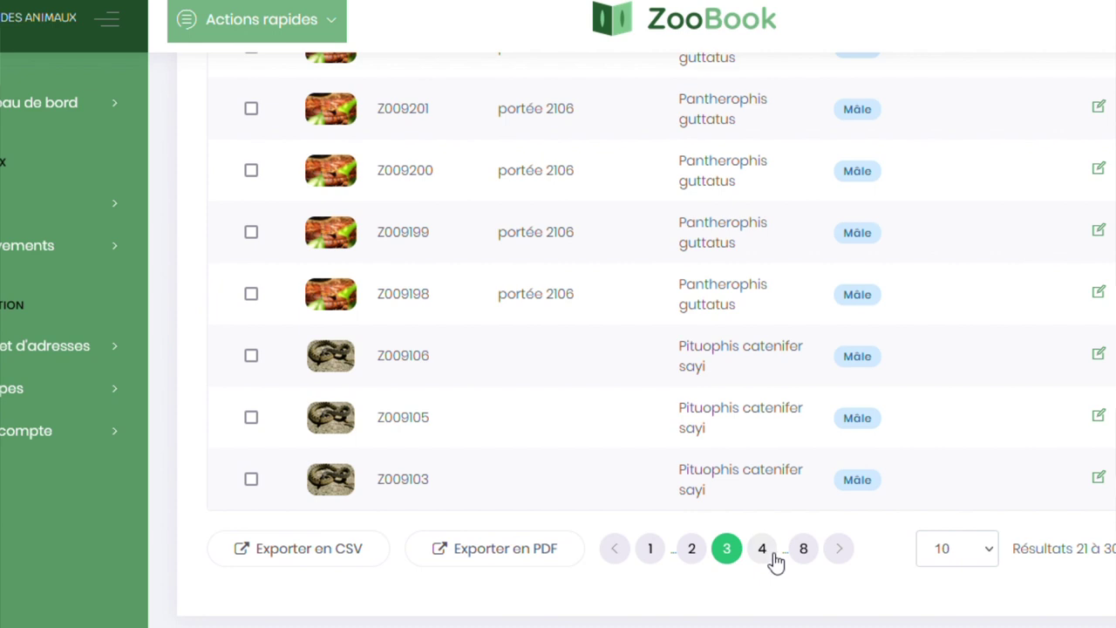
pyautogui.click(771, 562)
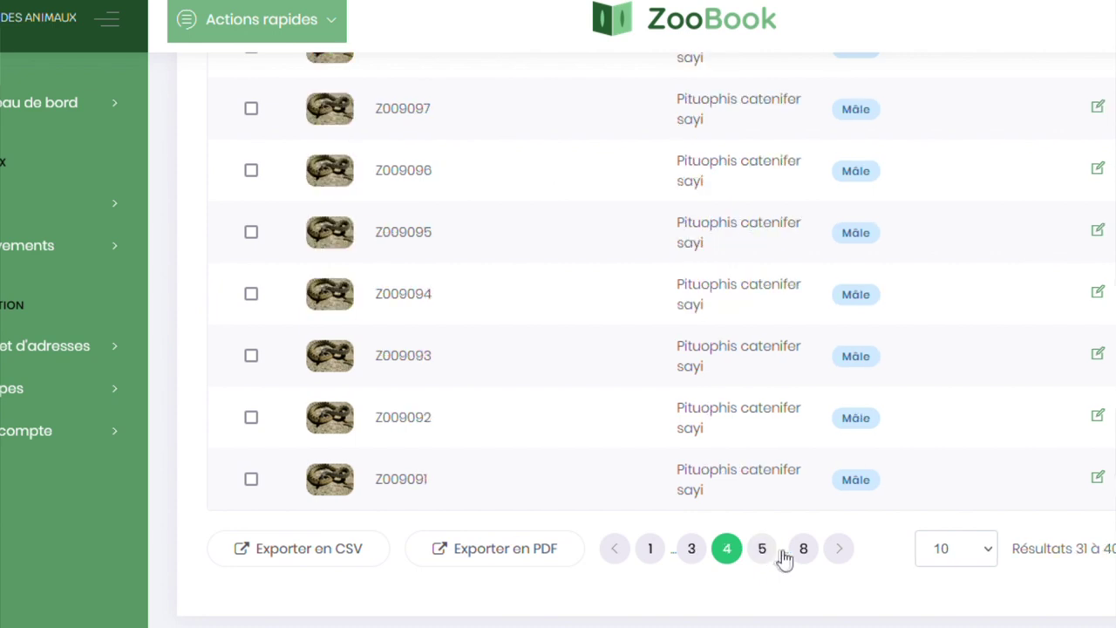
pyautogui.click(804, 550)
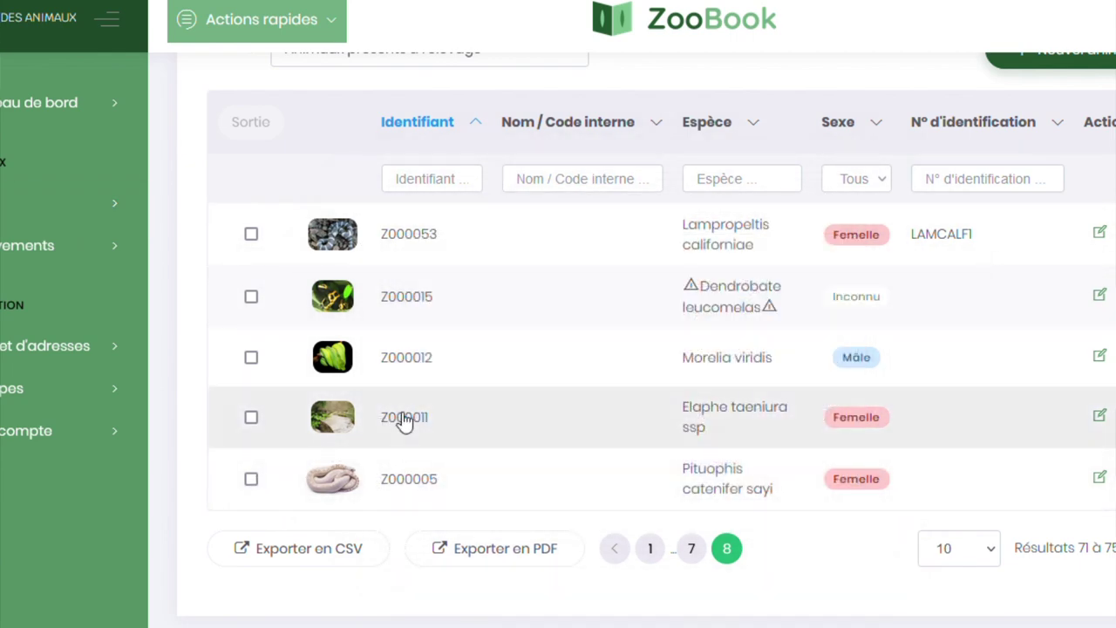
# Open the record of animal Z000011, examine its details down to the exit section, and return to the dashboard
pyautogui.click(403, 419)
pyautogui.scroll(-10, 401, 416)
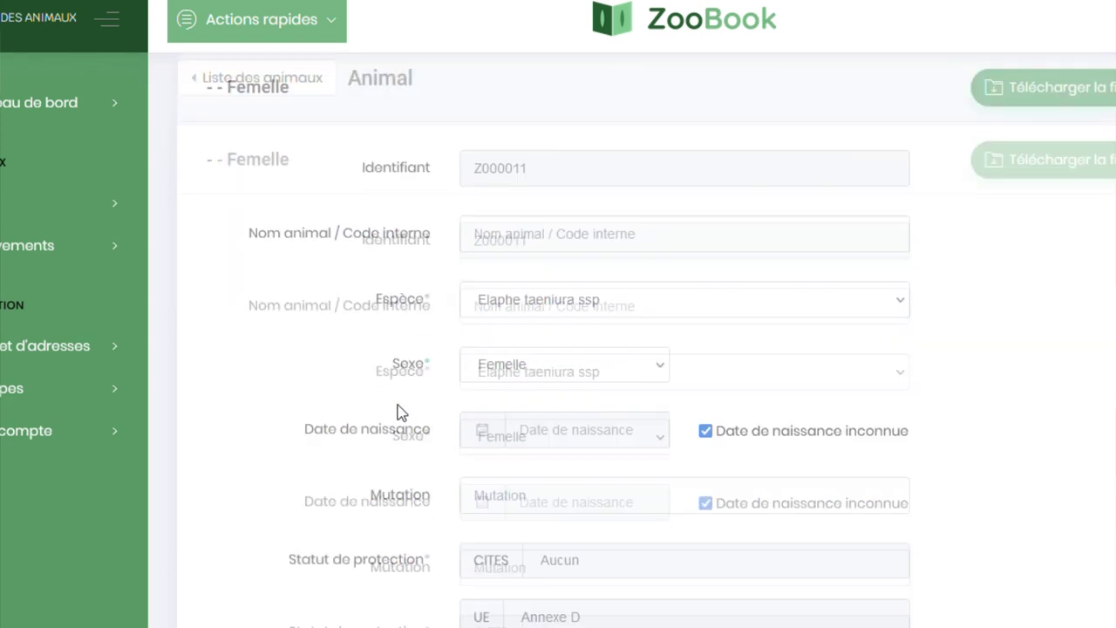
pyautogui.scroll(-6, 410, 397)
pyautogui.scroll(-7, 410, 396)
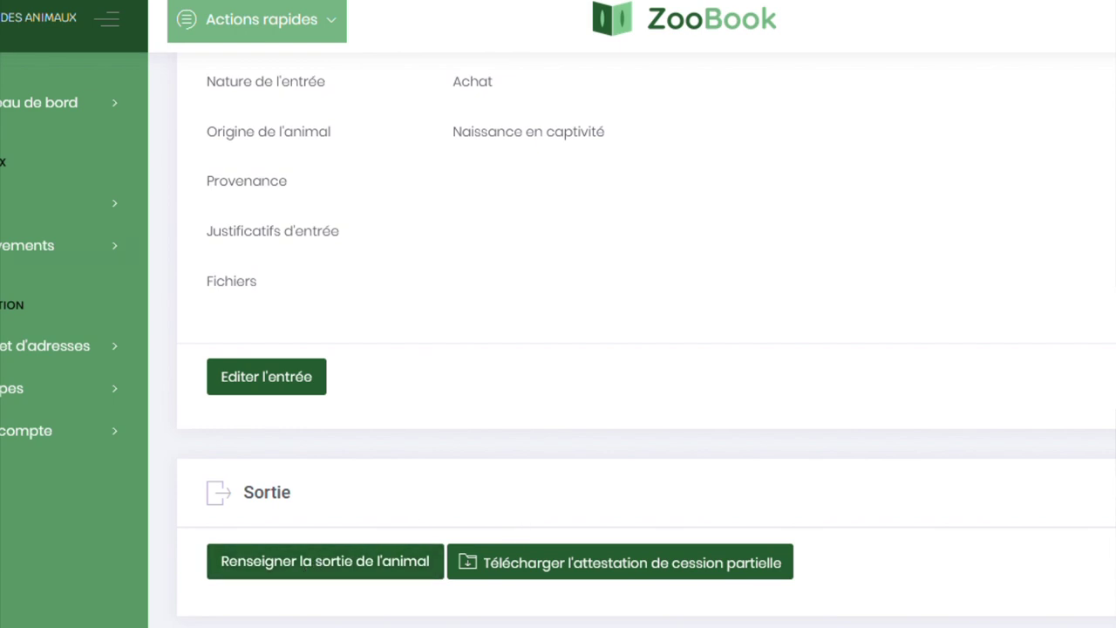
pyautogui.click(35, 103)
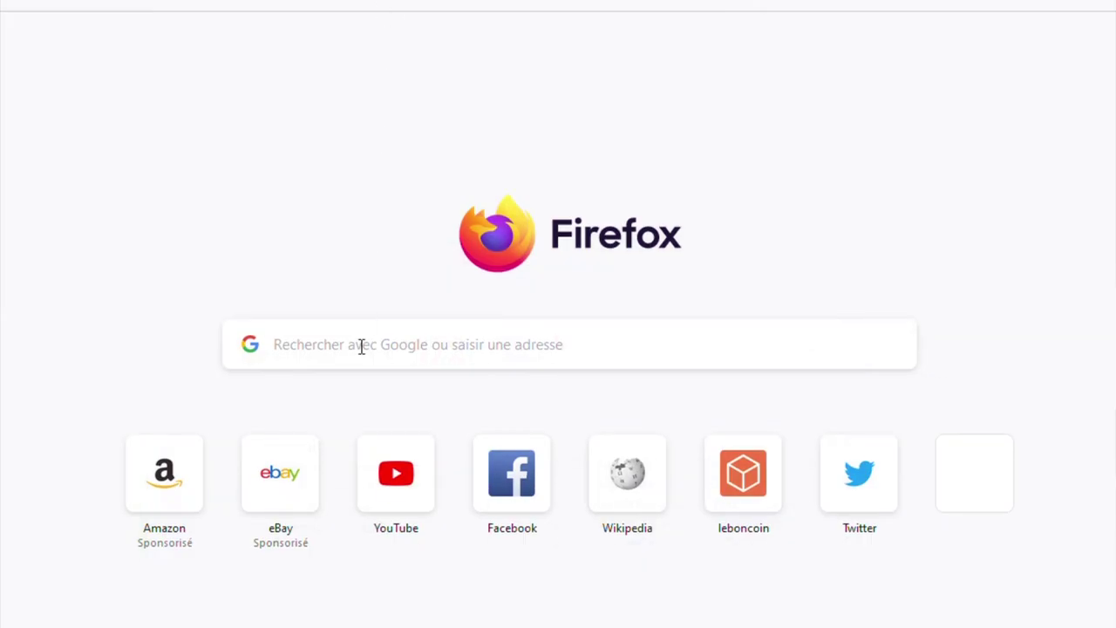
# Search the web for "zoo explore" and open the ZooExplore species search engine
pyautogui.click(366, 338)
pyautogui.write('zooe')
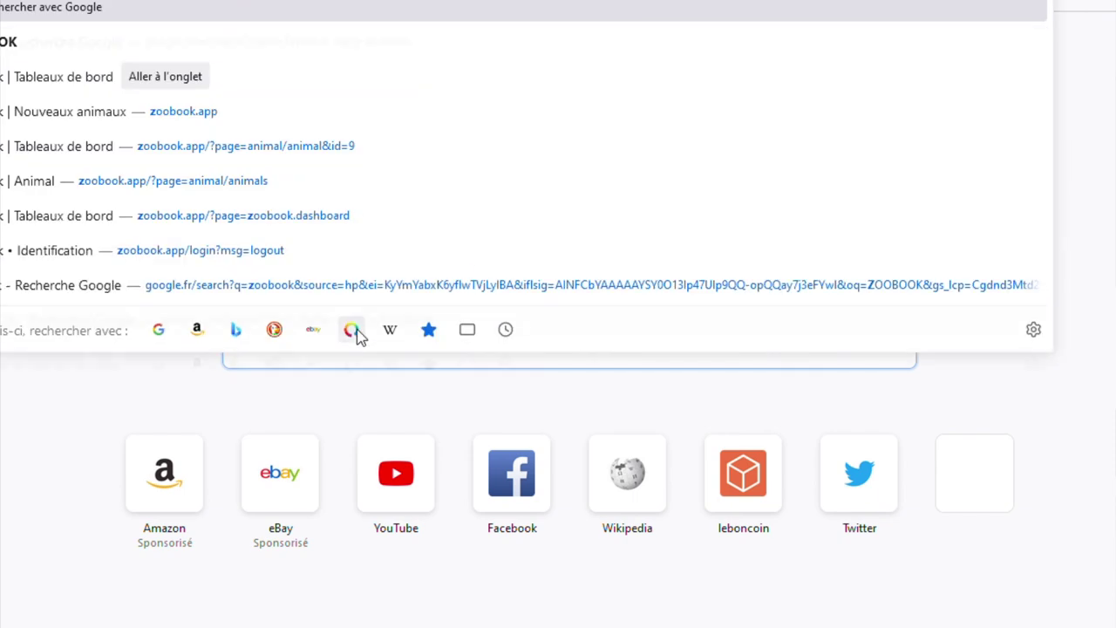
pyautogui.write('xpl')
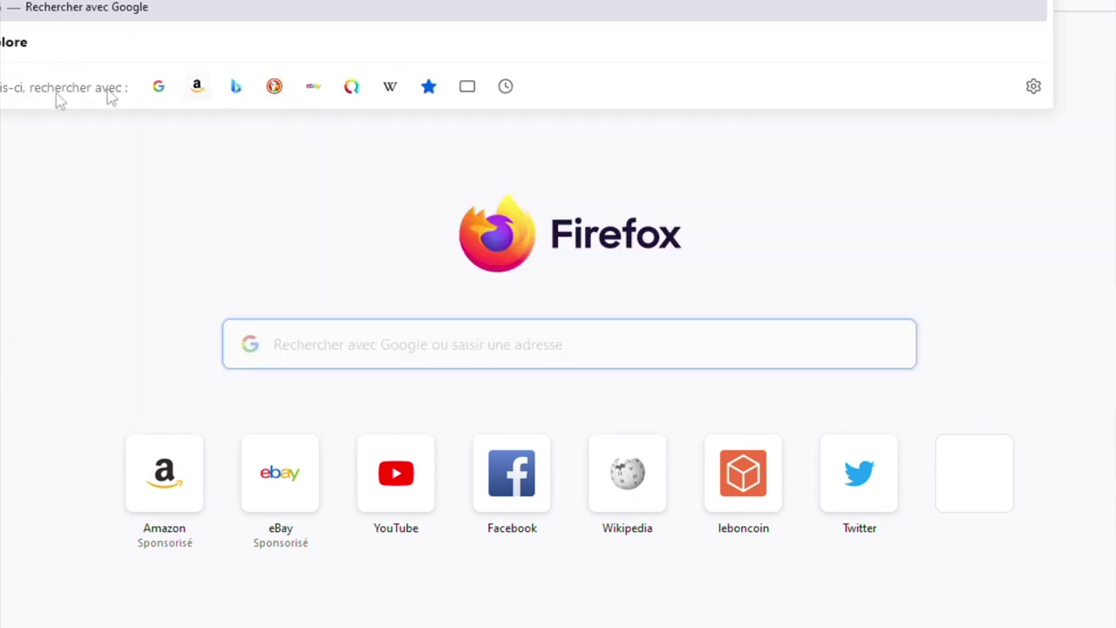
pyautogui.click(55, 42)
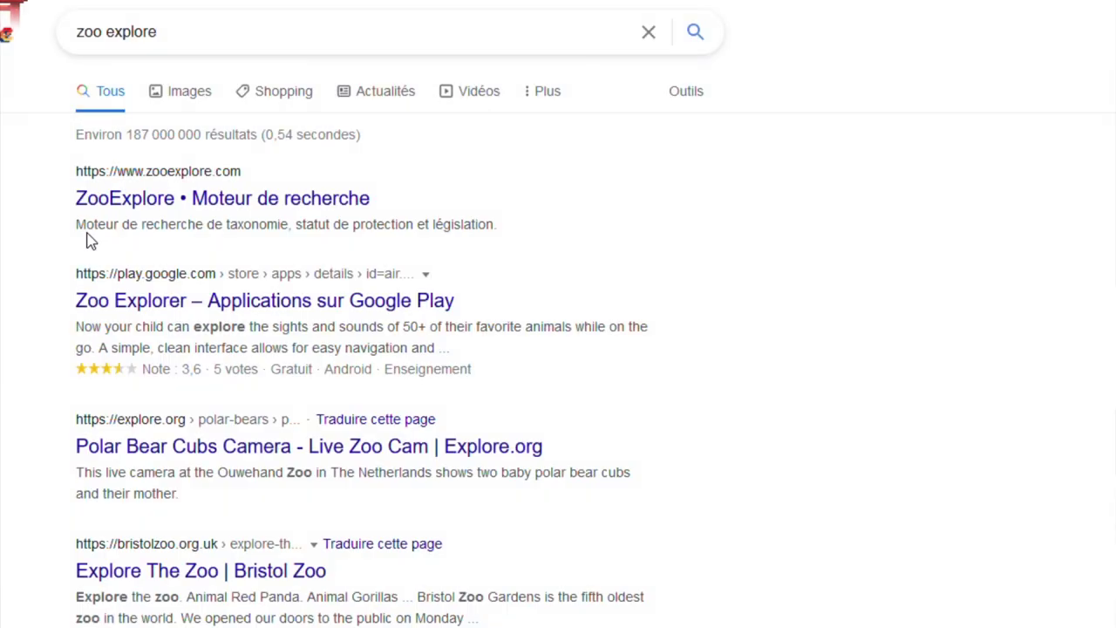
pyautogui.click(140, 207)
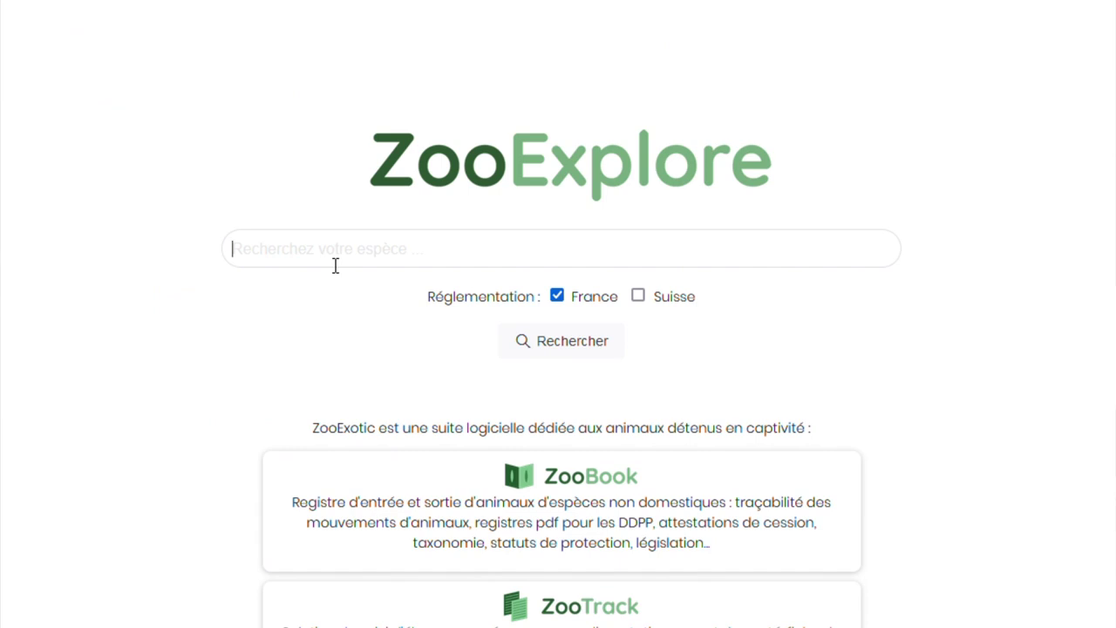
# Search ZooExplore for the species "vipera aspic"
pyautogui.click(336, 266)
pyautogui.write('vipera aspic')
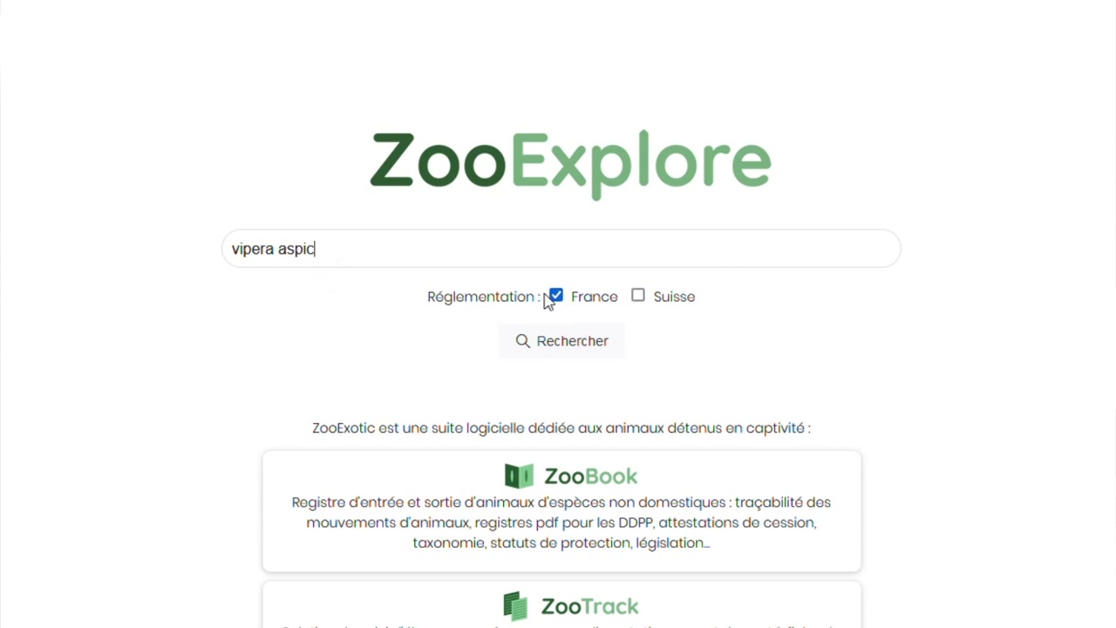
pyautogui.click(583, 346)
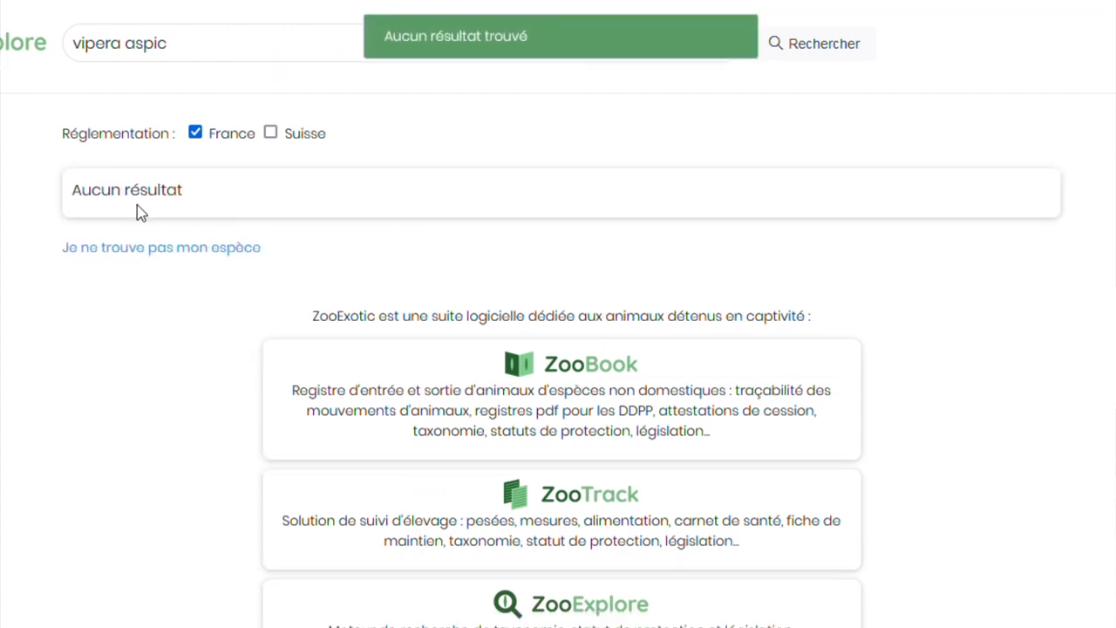
# Change the species search to "vipere aspic" and review the protection status and regulations of the listed subspecies
pyautogui.click(186, 53)
pyautogui.press('BackSpace')
pyautogui.press('BackSpace')
pyautogui.press('BackSpace')
pyautogui.press('BackSpace')
pyautogui.press('BackSpace')
pyautogui.press('BackSpace')
pyautogui.press('BackSpace')
pyautogui.write('e ')
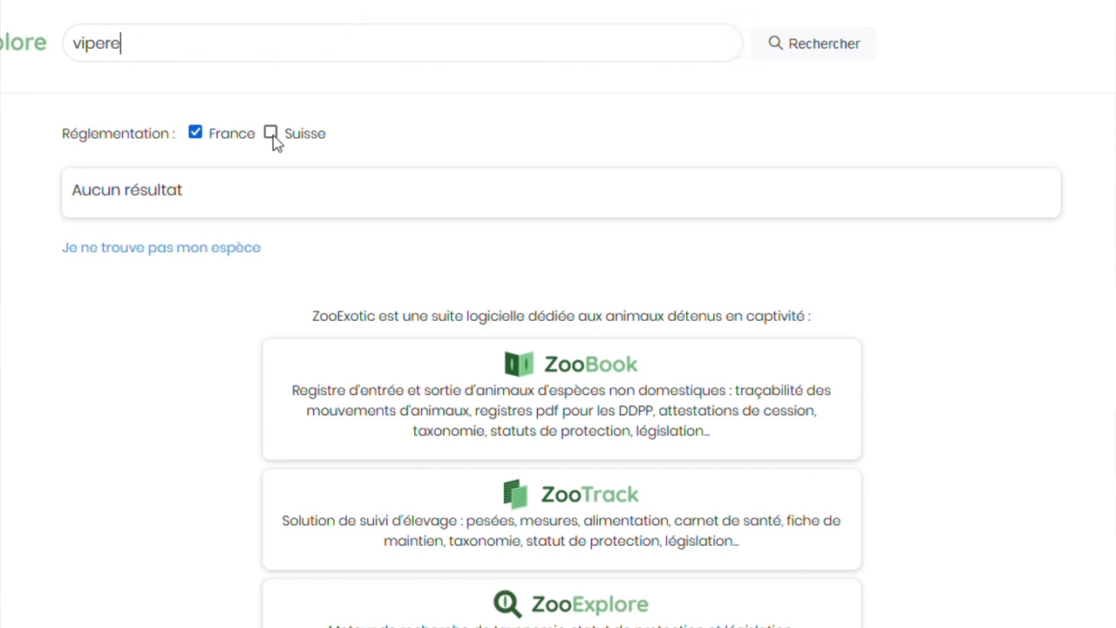
pyautogui.write('aspic')
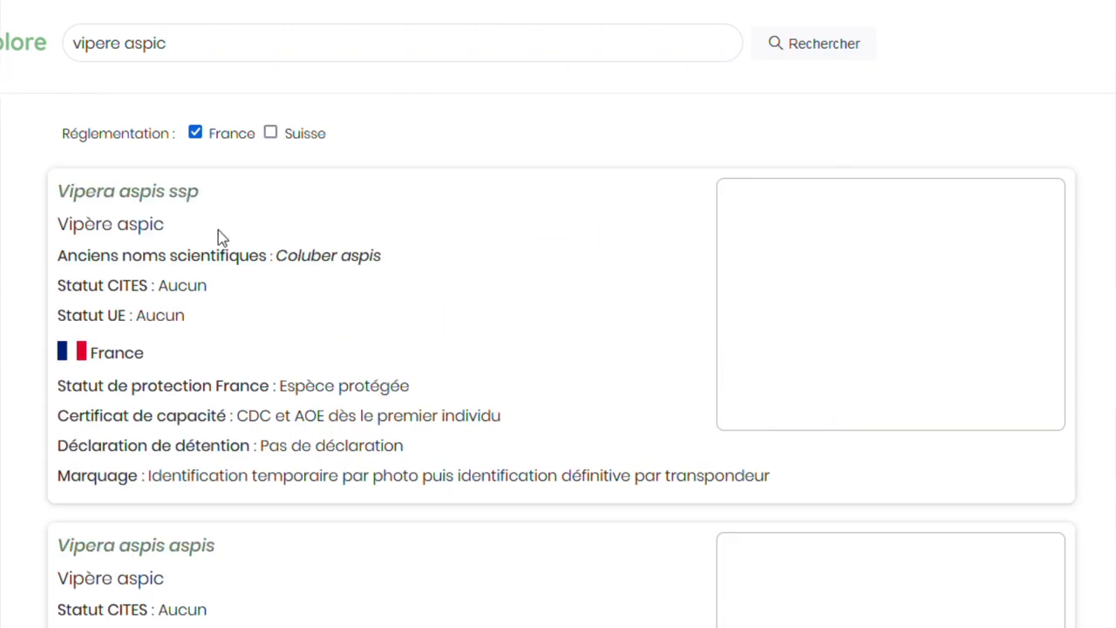
pyautogui.scroll(-8, 219, 236)
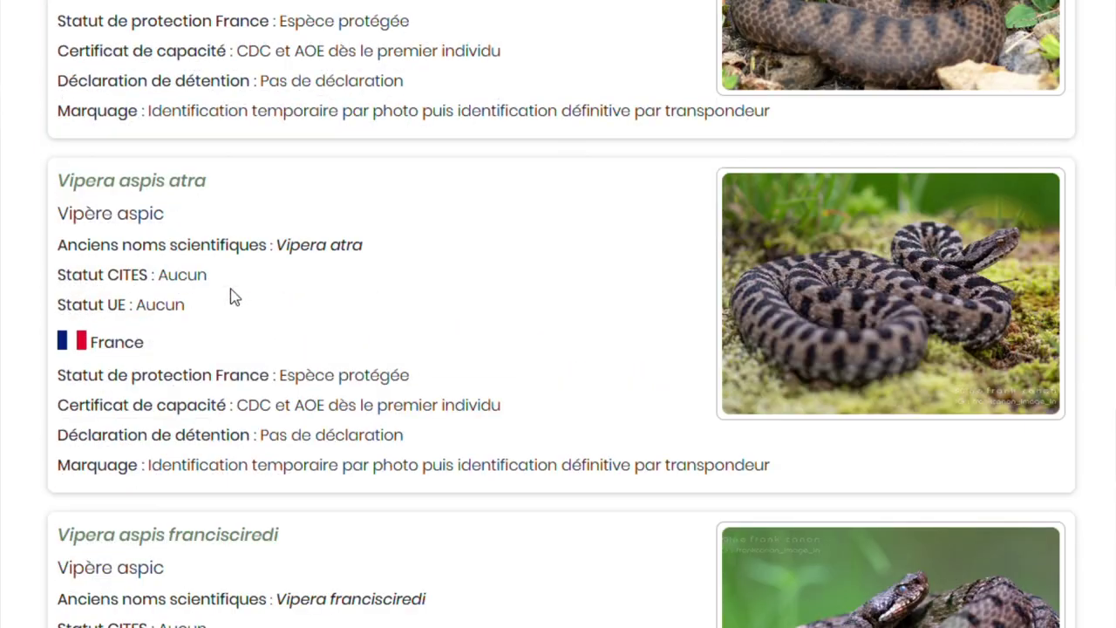